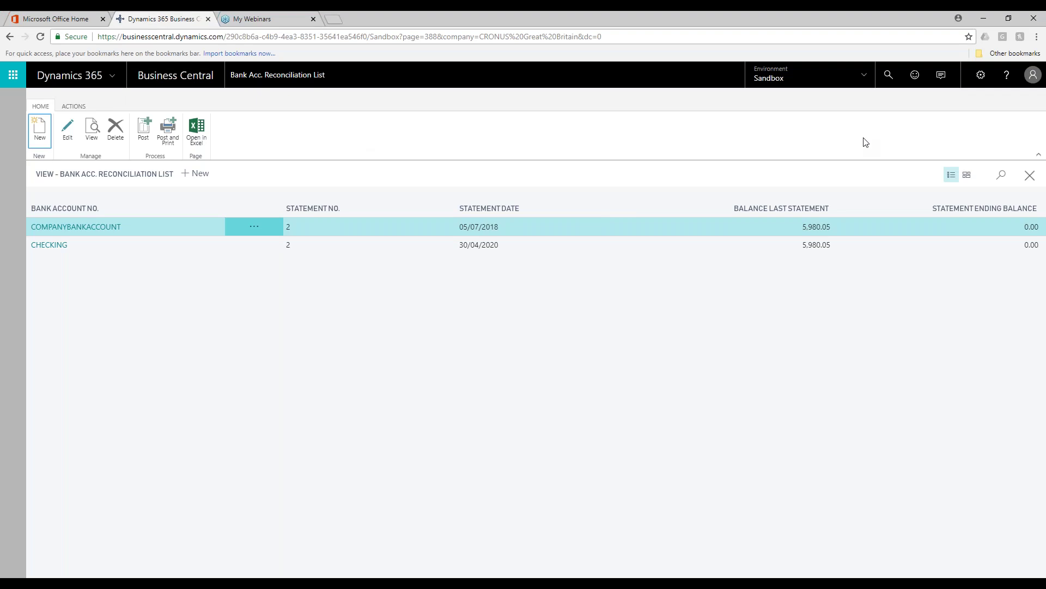
# Leave the bank reconciliation list, search for "account" and open the Account Schedules page
pyautogui.press('Escape')
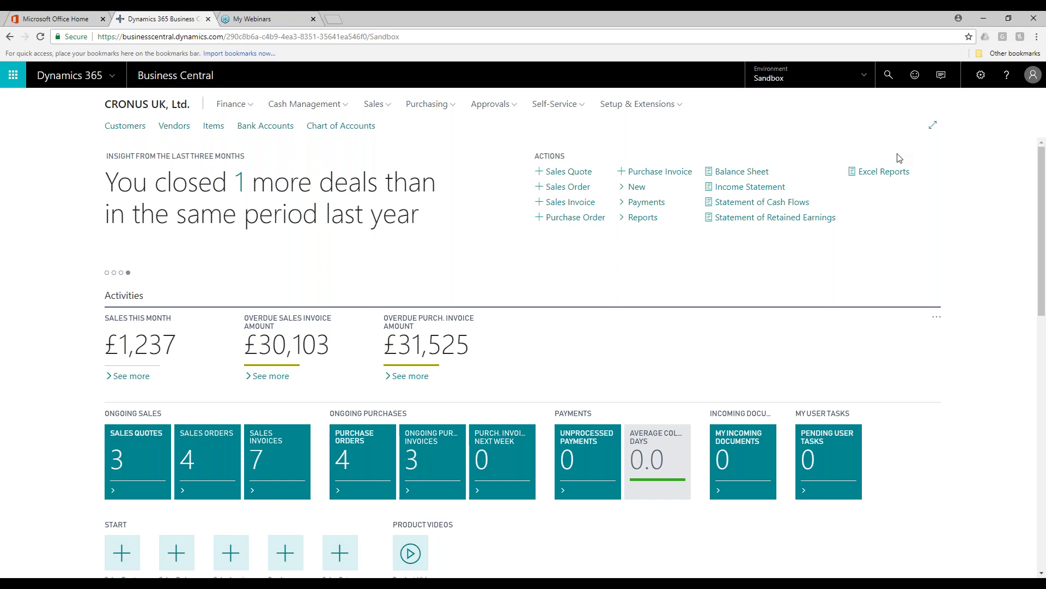
pyautogui.click(889, 81)
pyautogui.write('account')
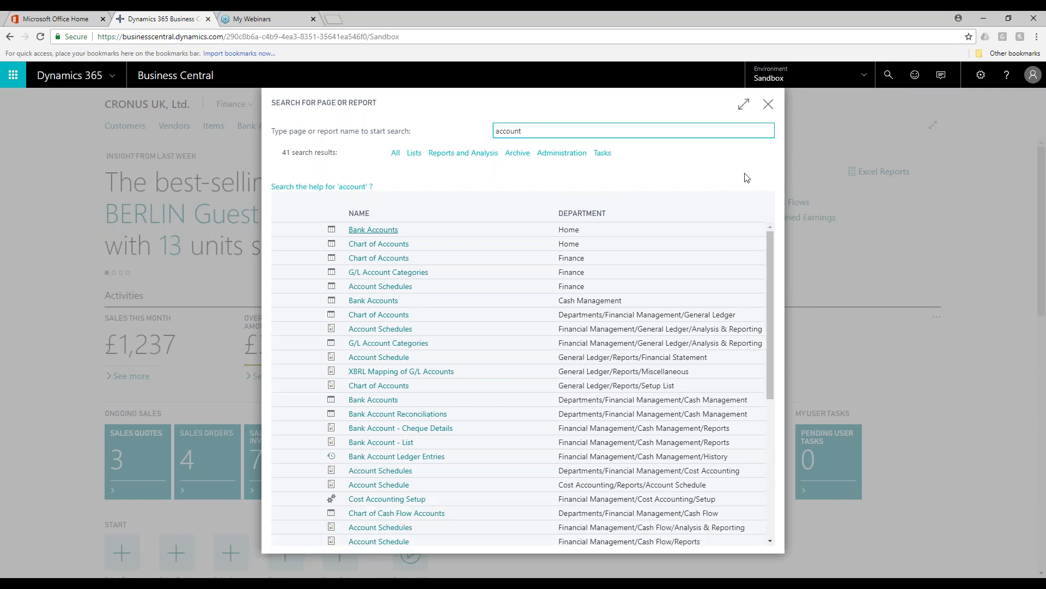
pyautogui.click(398, 290)
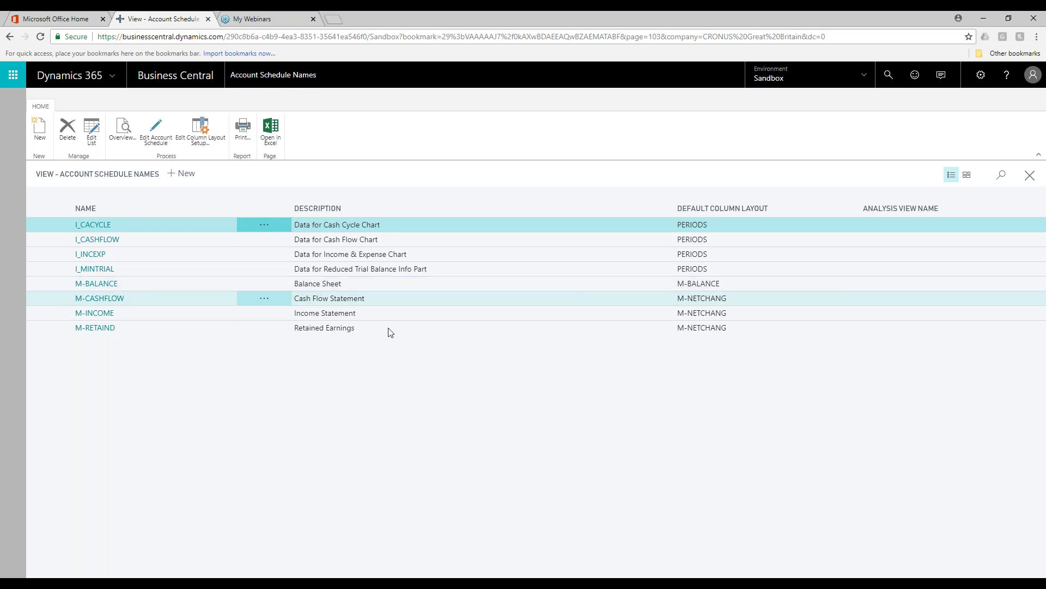
# Open the M-INCOME income statement schedule for editing, accepting the automatic update warning
pyautogui.click(375, 314)
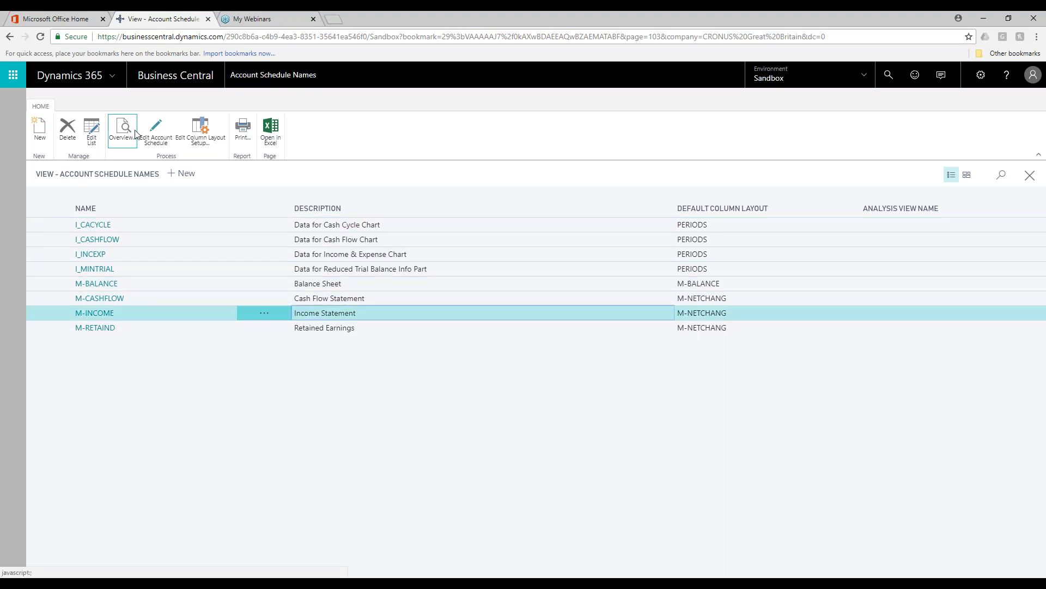
pyautogui.click(157, 143)
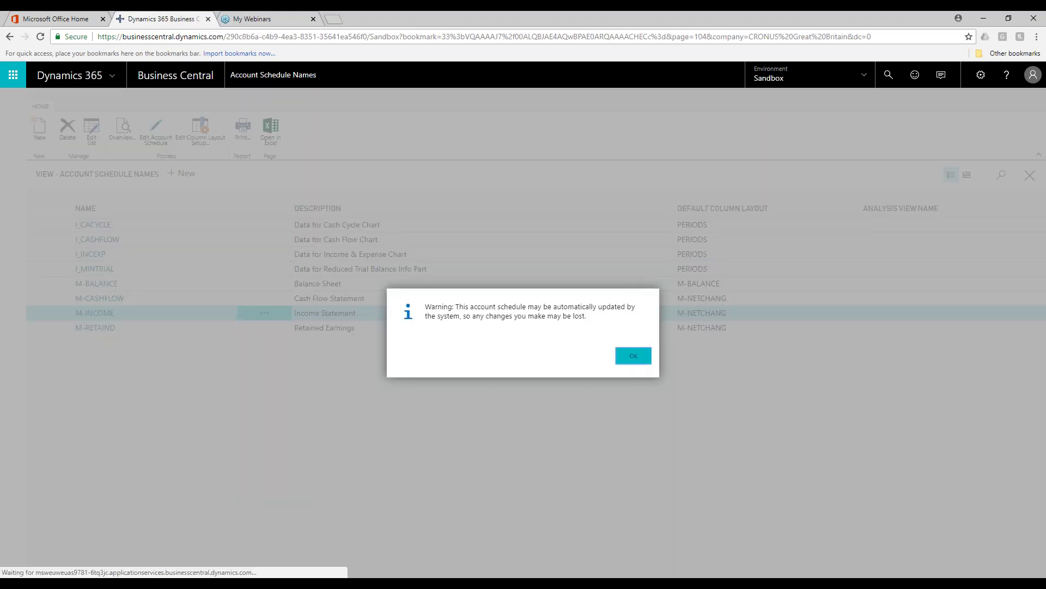
pyautogui.click(631, 356)
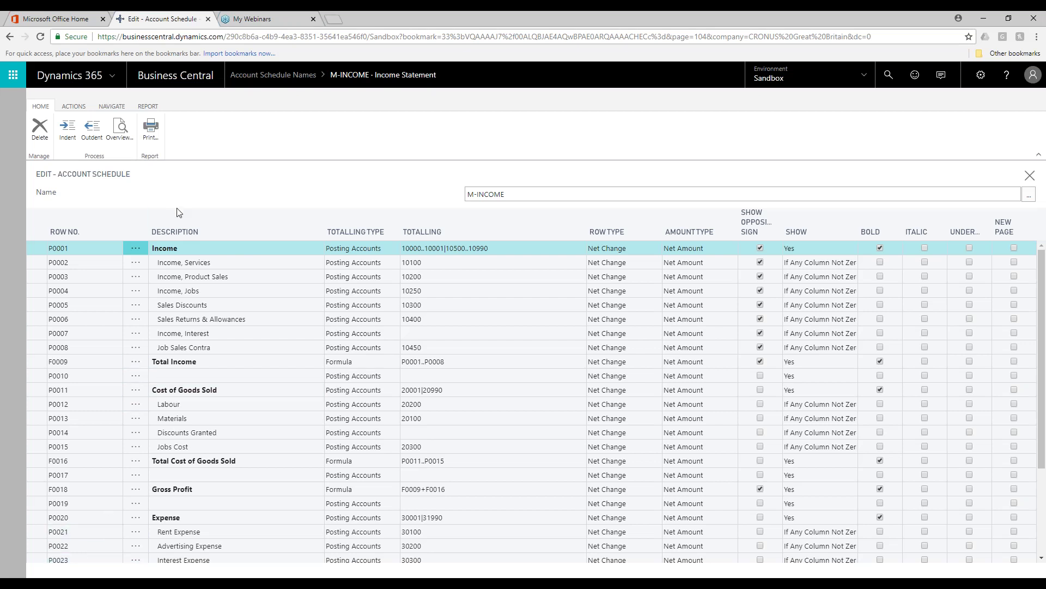
# Examine the income rows of the M-INCOME schedule, comparing the Services and Product Sales descriptions with their totalling accounts
pyautogui.click(202, 360)
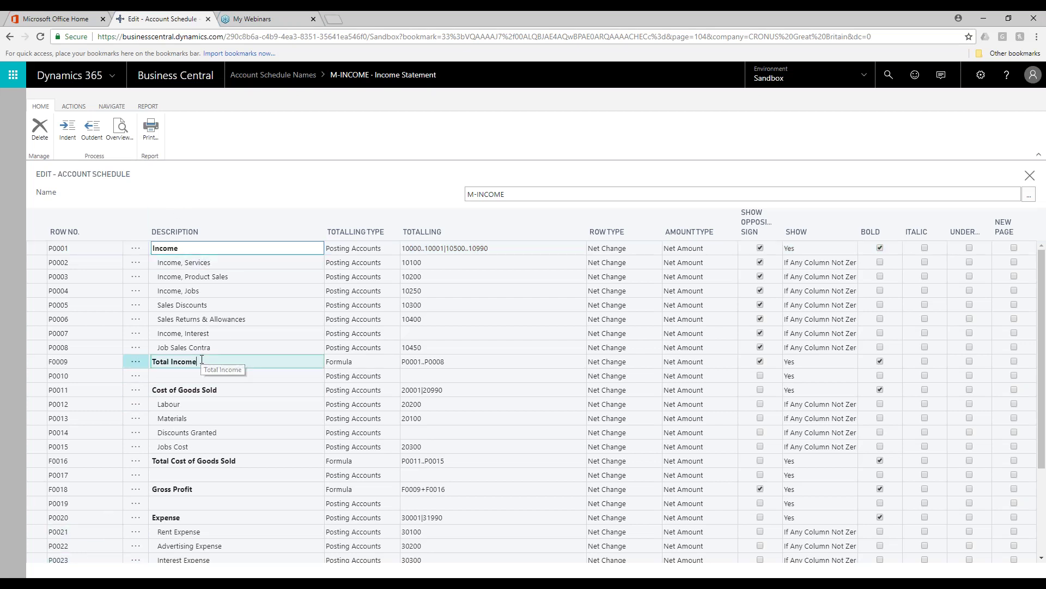
pyautogui.keyDown('shift'); pyautogui.click(211, 246); pyautogui.keyUp('shift')
pyautogui.click(226, 257)
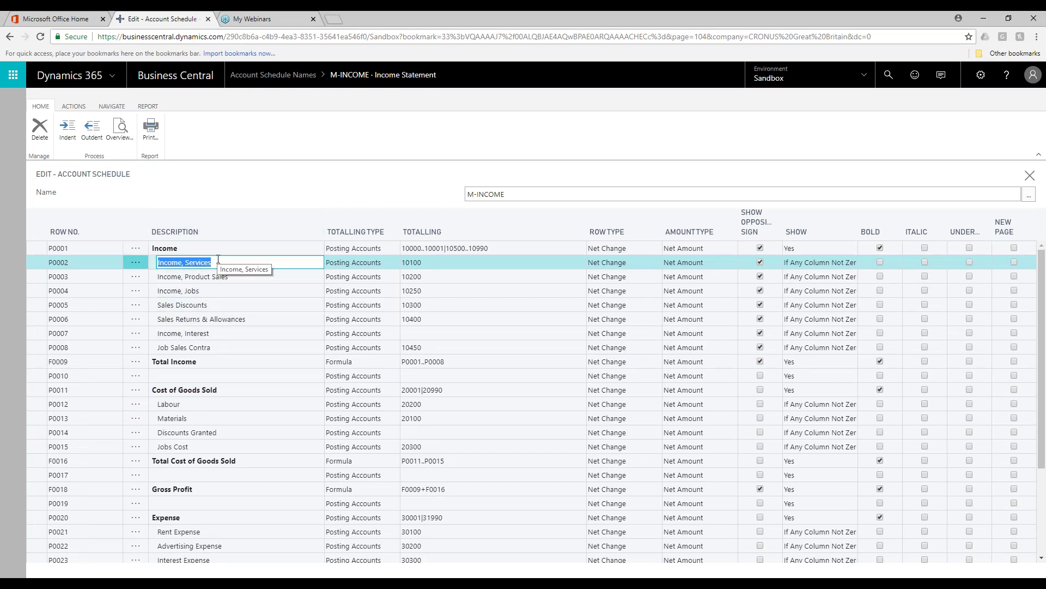
pyautogui.click(452, 262)
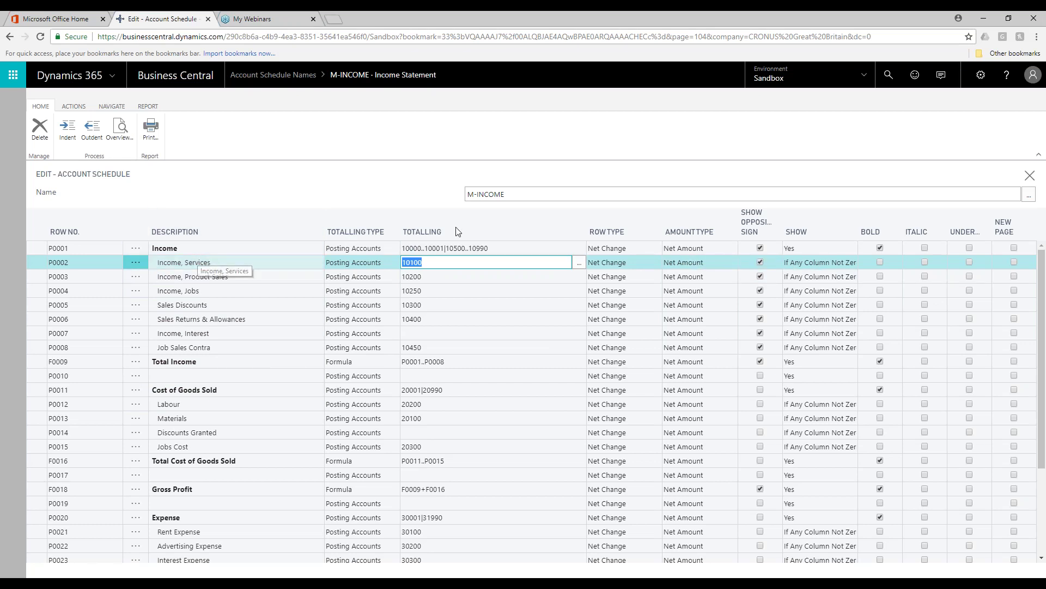
pyautogui.click(432, 262)
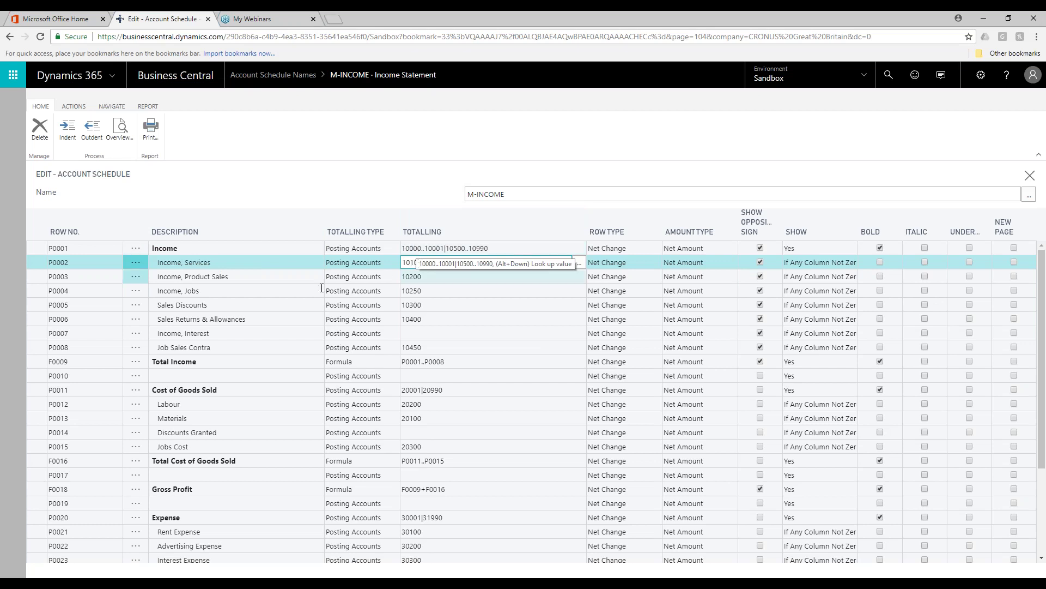
pyautogui.click(222, 277)
pyautogui.click(218, 278)
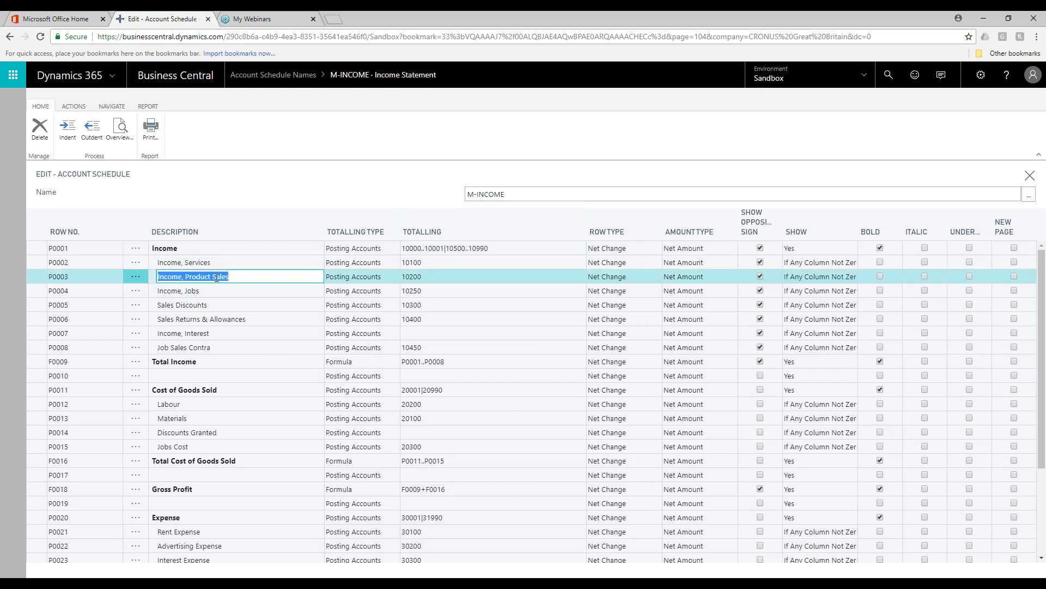
pyautogui.click(434, 276)
pyautogui.click(434, 276)
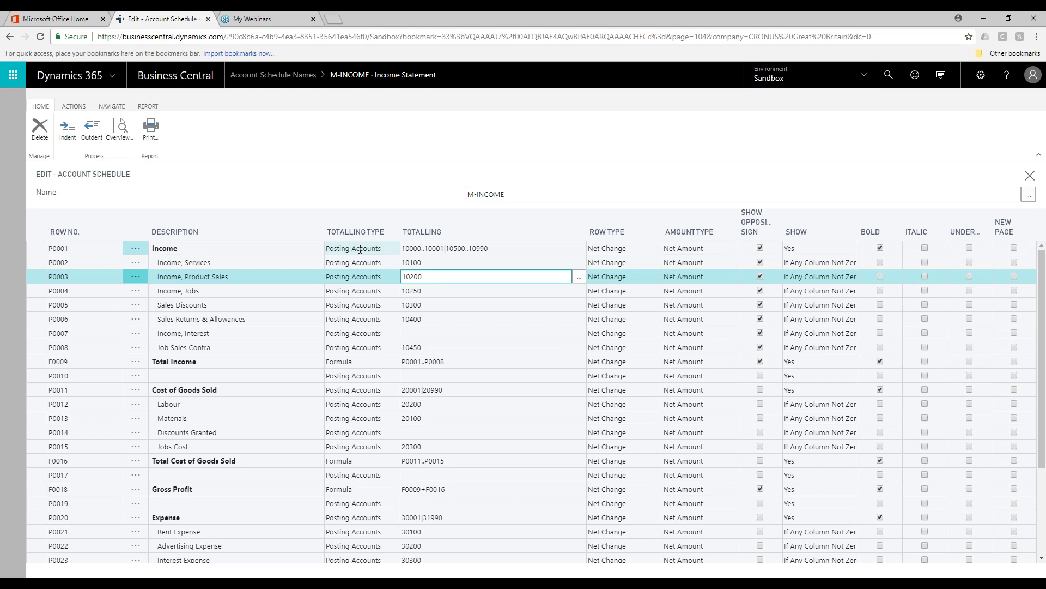
# Open the M-INCOME schedule's overview and review its date filter, product sales, cost of goods sold, gross profit and expense lines
pyautogui.click(121, 139)
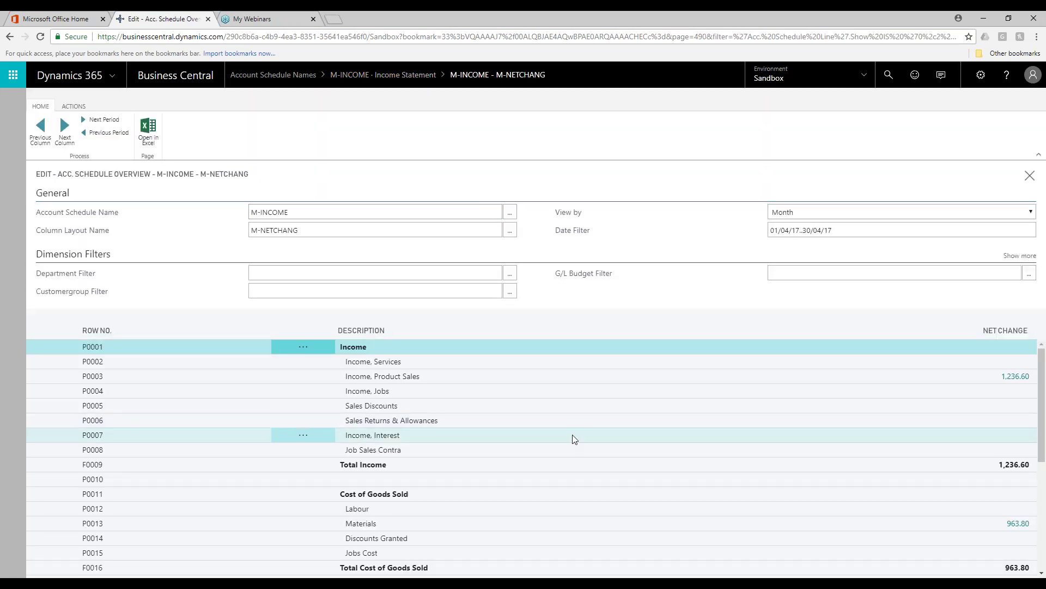
pyautogui.click(834, 231)
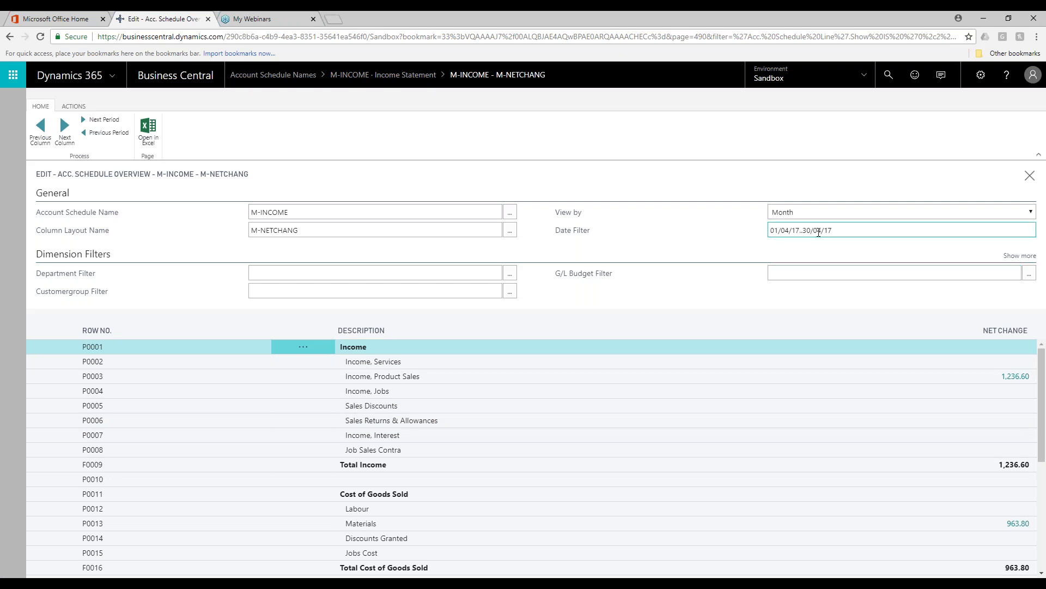
pyautogui.press('Return')
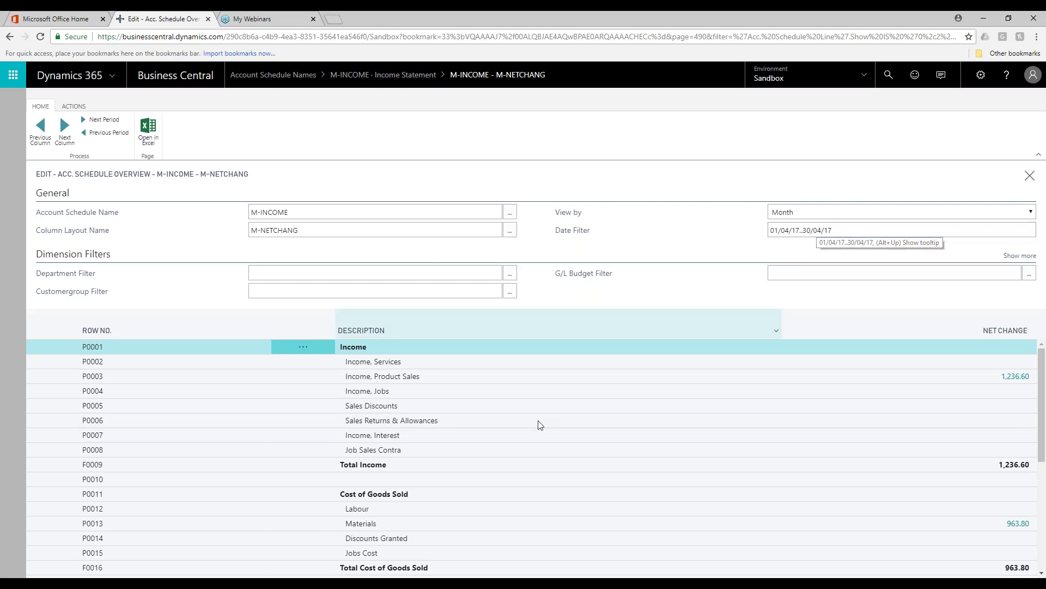
pyautogui.click(443, 374)
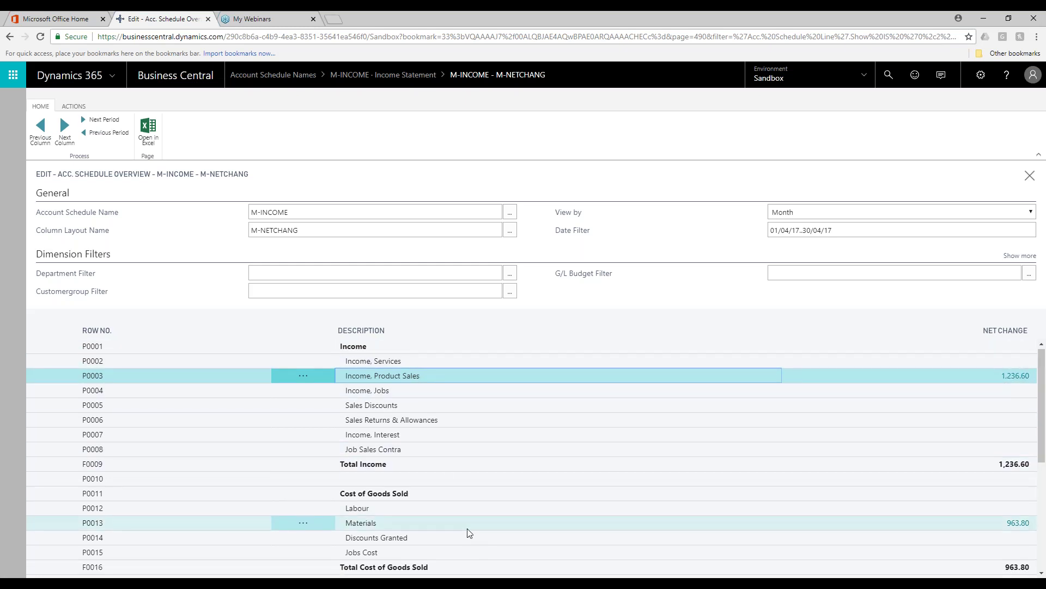
pyautogui.scroll(-1, 470, 532)
pyautogui.scroll(-3, 470, 532)
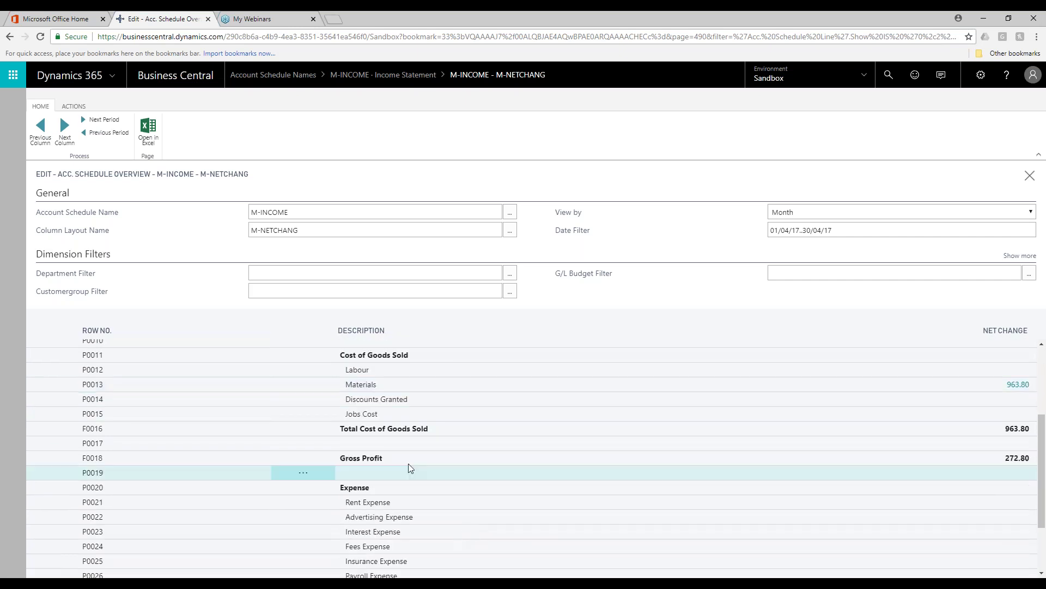
pyautogui.scroll(-2, 398, 468)
pyautogui.scroll(4, 398, 467)
pyautogui.scroll(2, 398, 467)
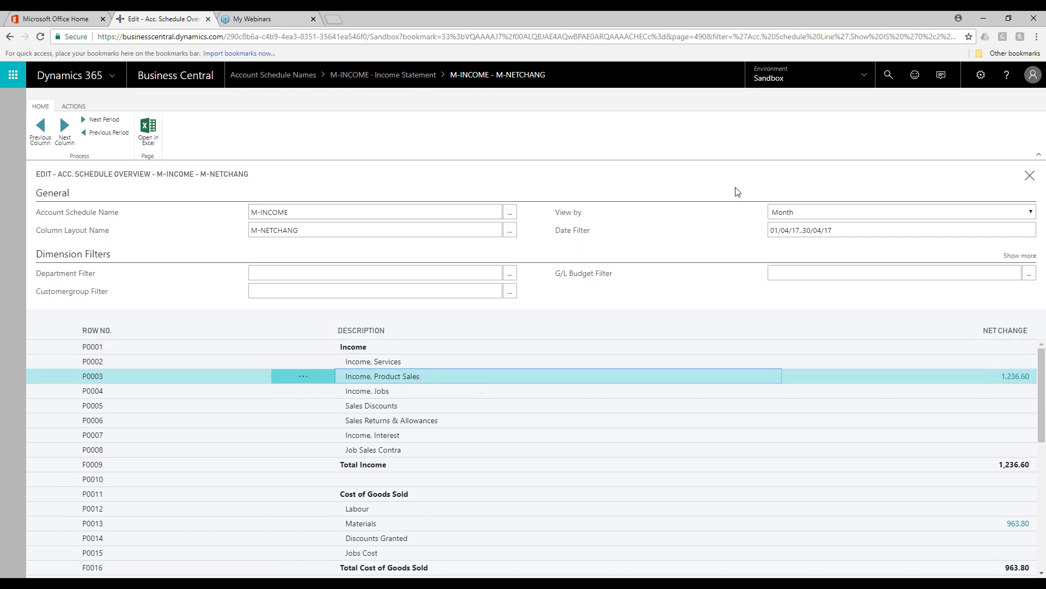
# Close the income statement overview and the account schedule pages, returning to the home page
pyautogui.moveTo(569, 212)
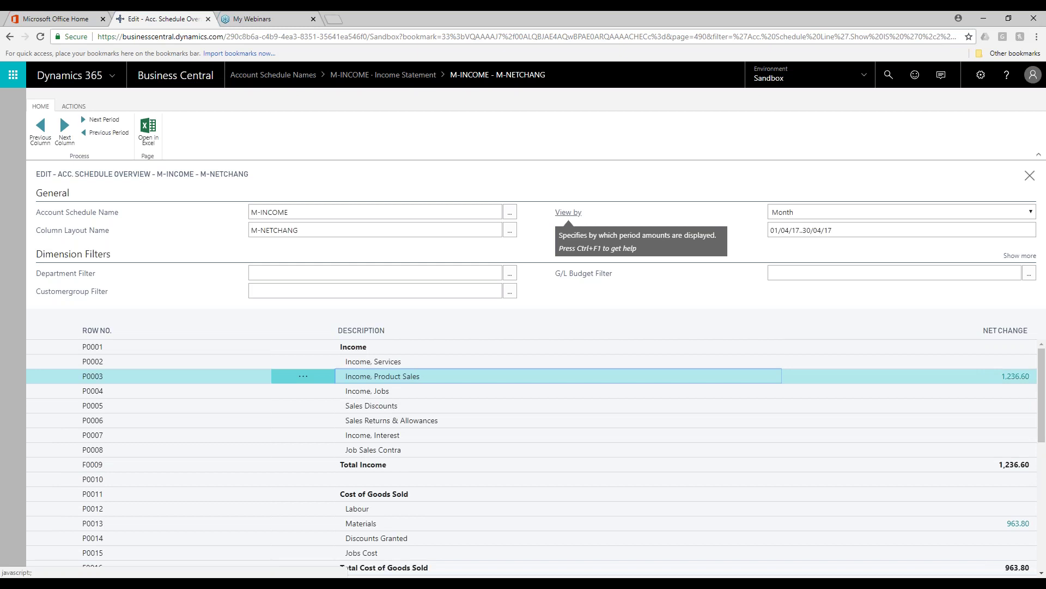
pyautogui.click(509, 213)
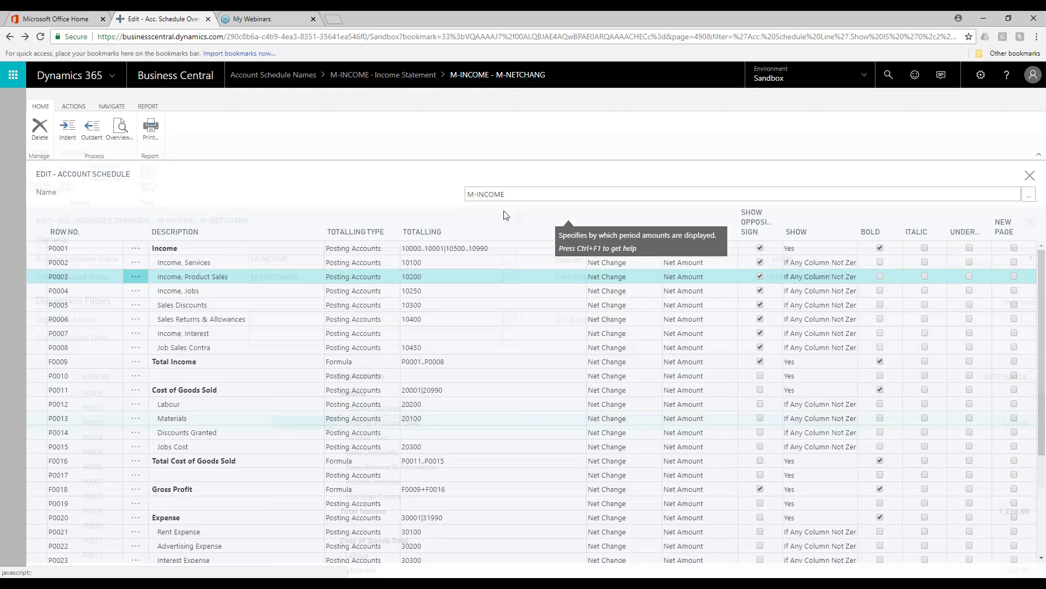
pyautogui.press('Escape')
pyautogui.press('Escape')
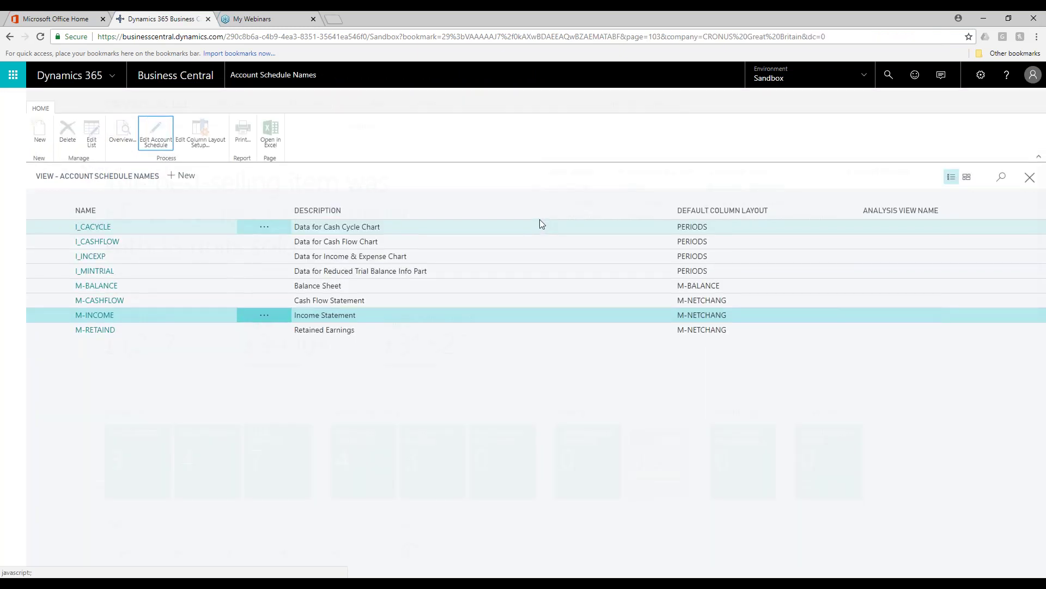
# Search for "general ledger" and open the General Ledger Setup page
pyautogui.click(889, 76)
pyautogui.click(889, 76)
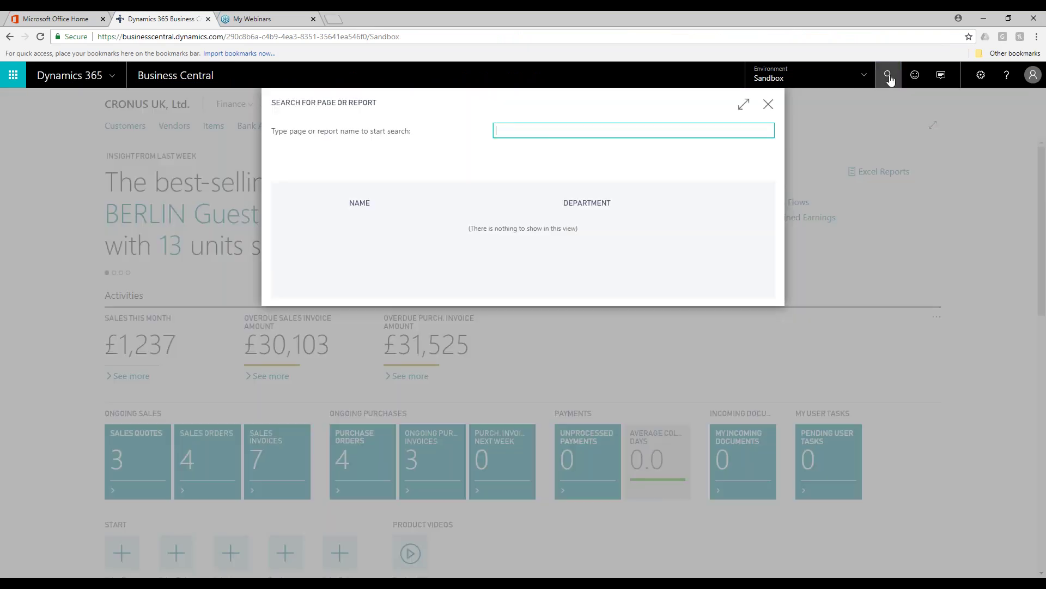
pyautogui.write('genera')
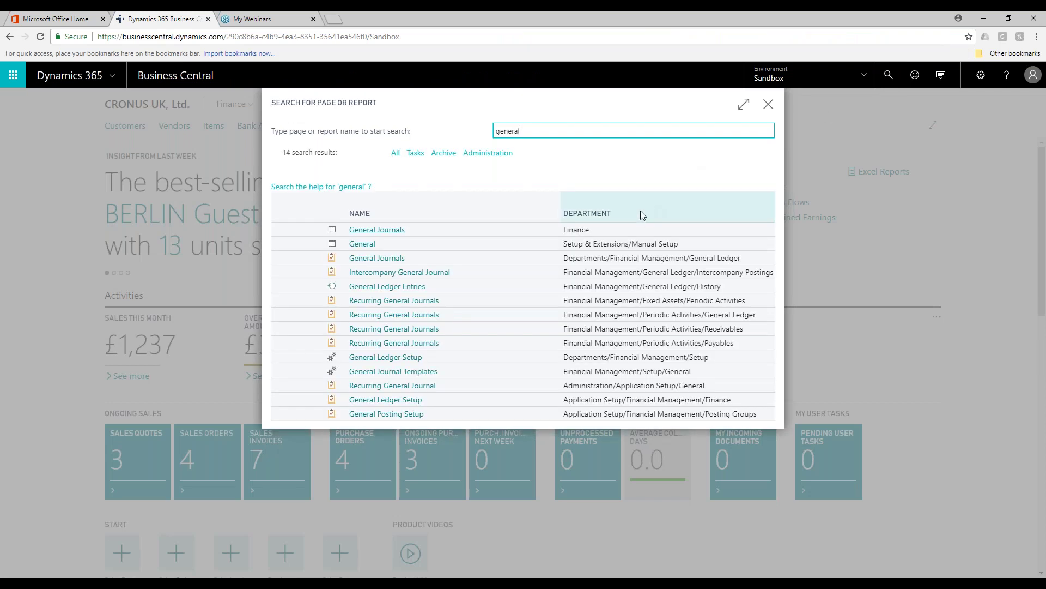
pyautogui.write('l ledger')
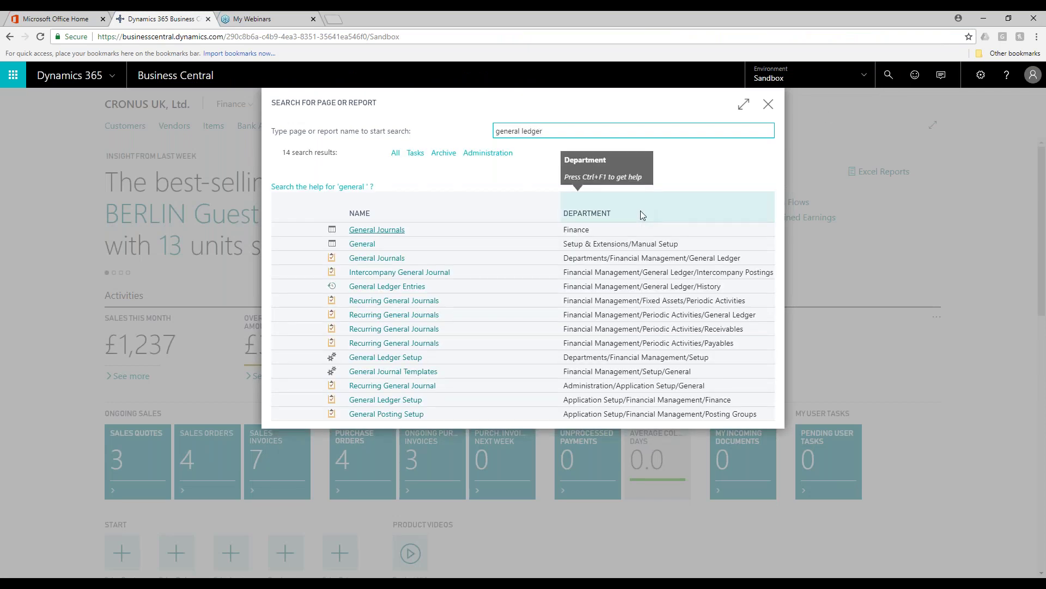
pyautogui.click(388, 245)
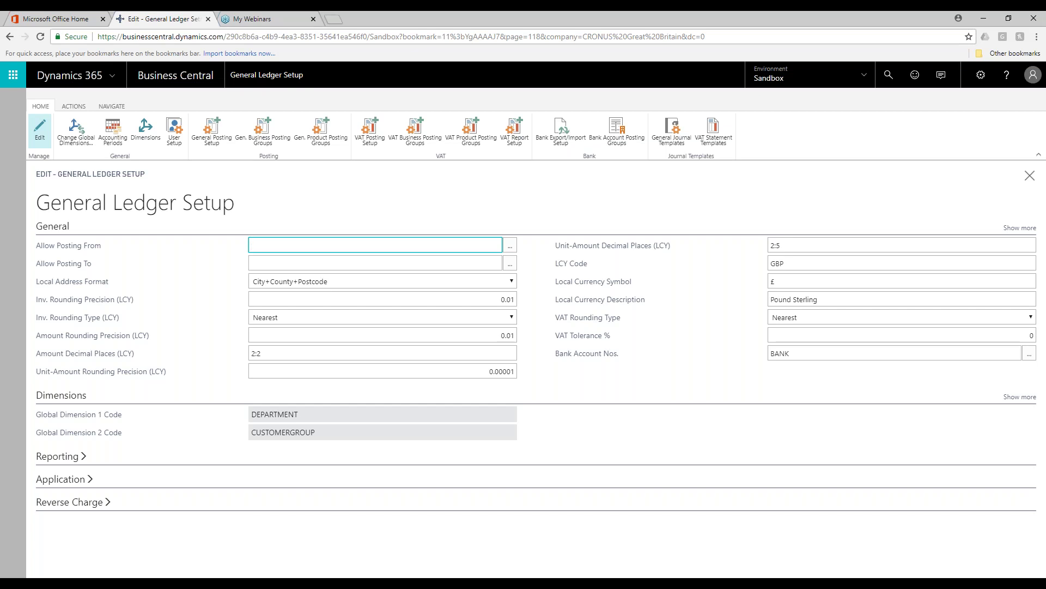
# Restrict company-wide posting by setting Allow Posting From to 01/05/2017 and Allow Posting To to 30/05/2017
pyautogui.write('010517')
pyautogui.press('Tab')
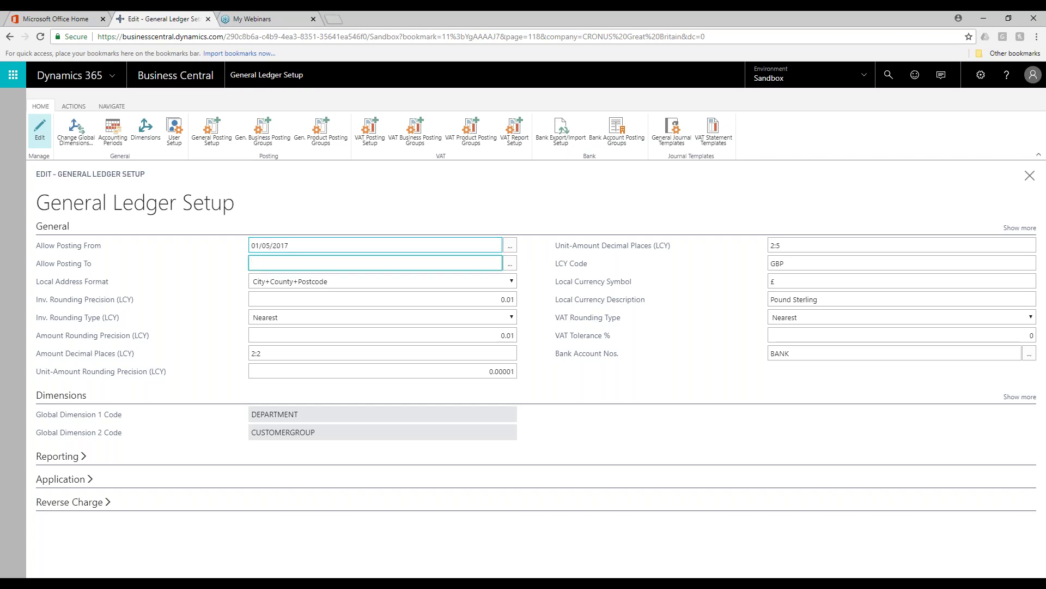
pyautogui.write('30/05/2017')
pyautogui.press('Tab')
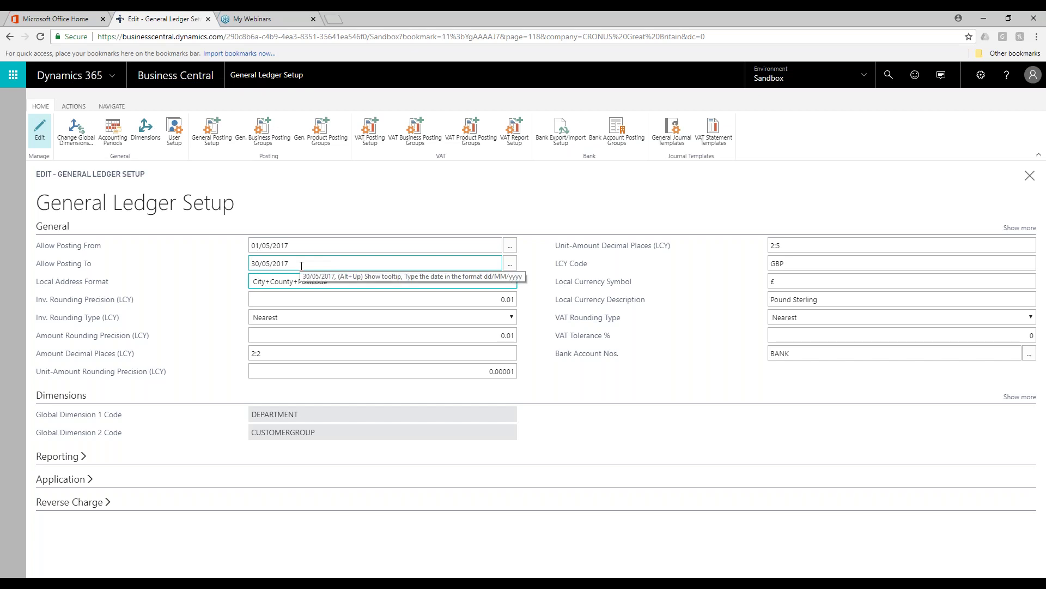
pyautogui.click(307, 247)
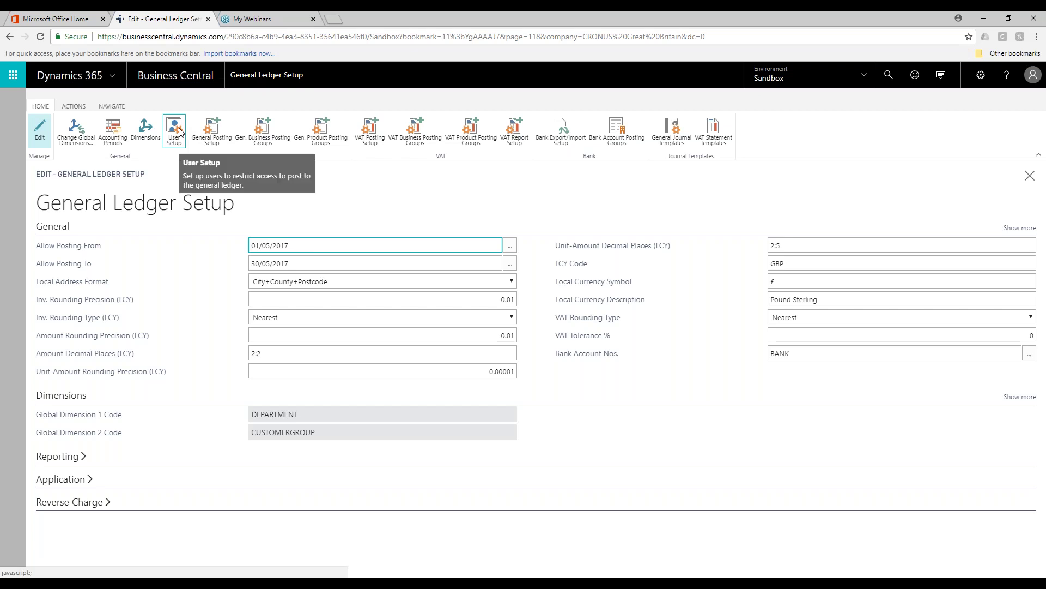
pyautogui.click(273, 263)
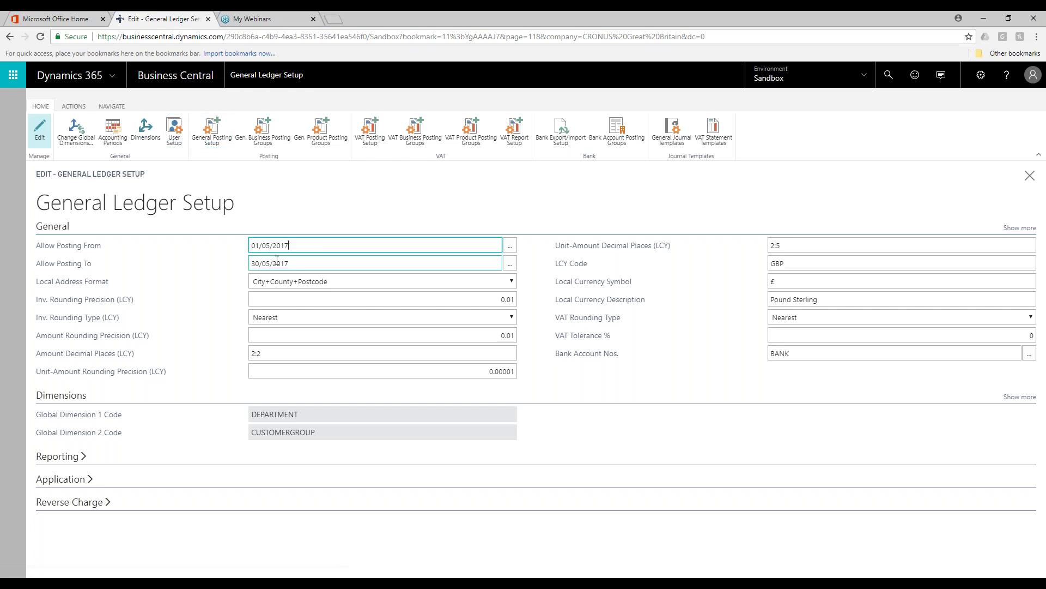
pyautogui.click(291, 244)
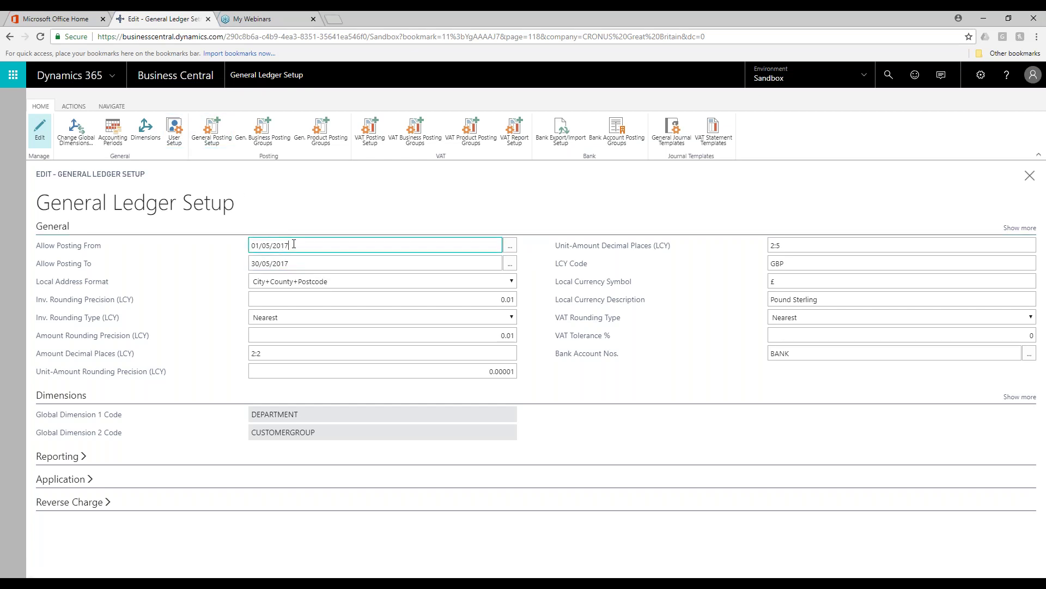
# In User Setup, set the first listed user's Allow Posting To date to 31/05/2017 and return to General Ledger Setup
pyautogui.click(176, 139)
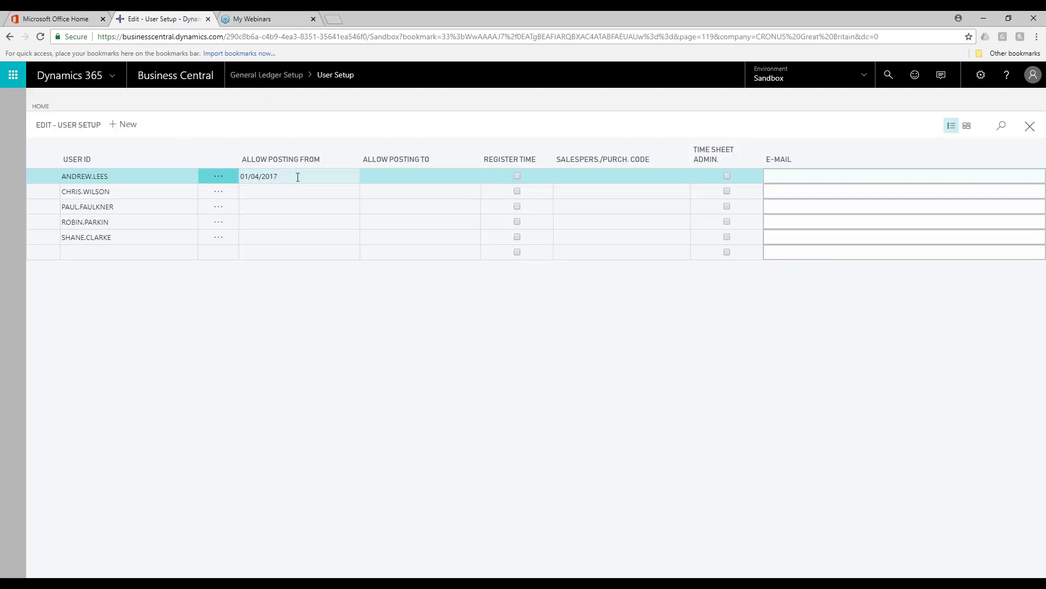
pyautogui.click(297, 177)
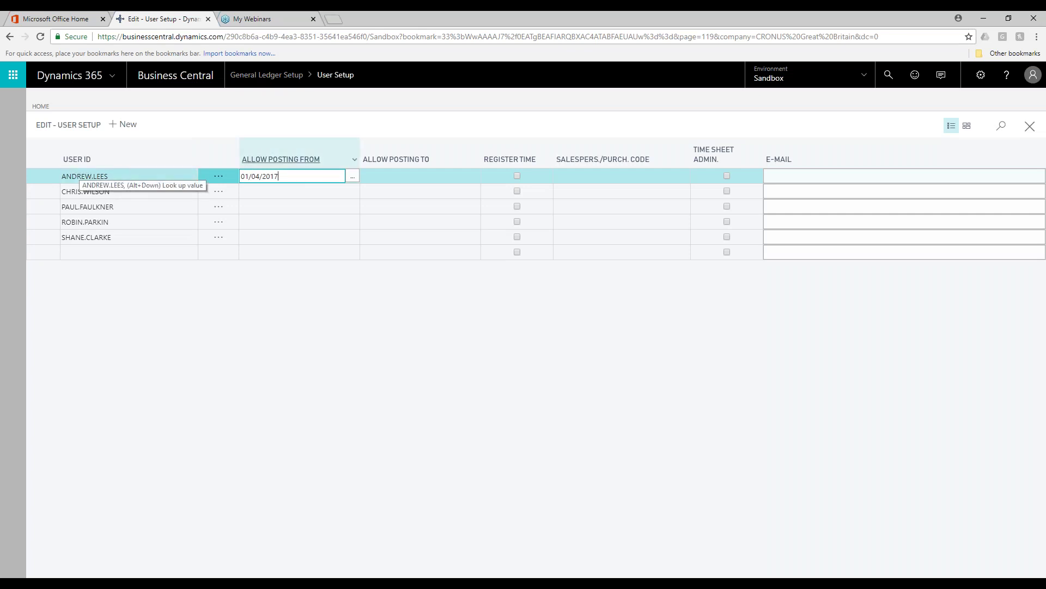
pyautogui.click(399, 172)
pyautogui.write('3')
pyautogui.write('1/05/20')
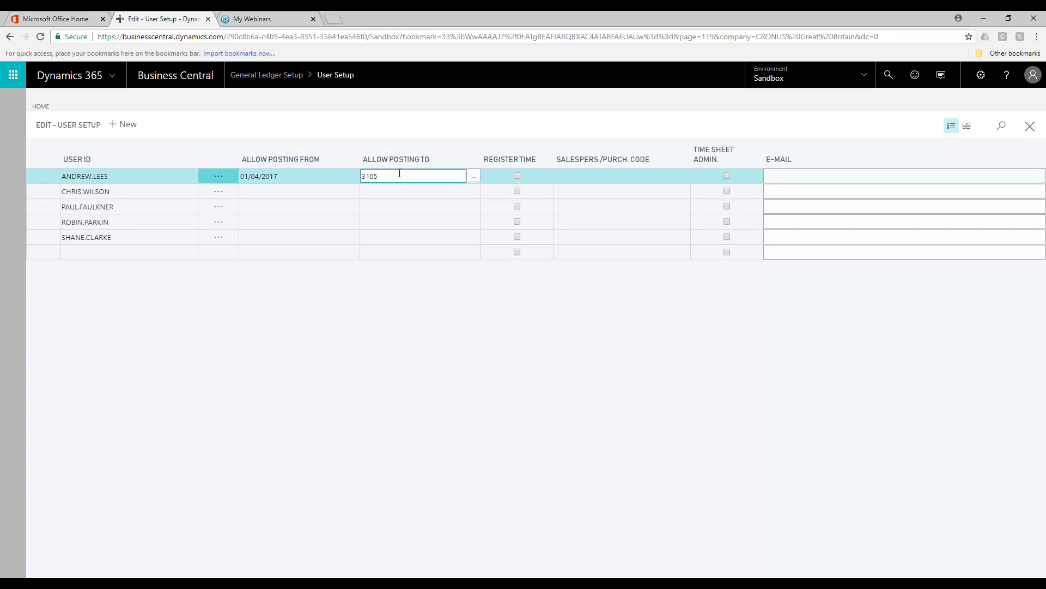
pyautogui.write('17')
pyautogui.press('Tab')
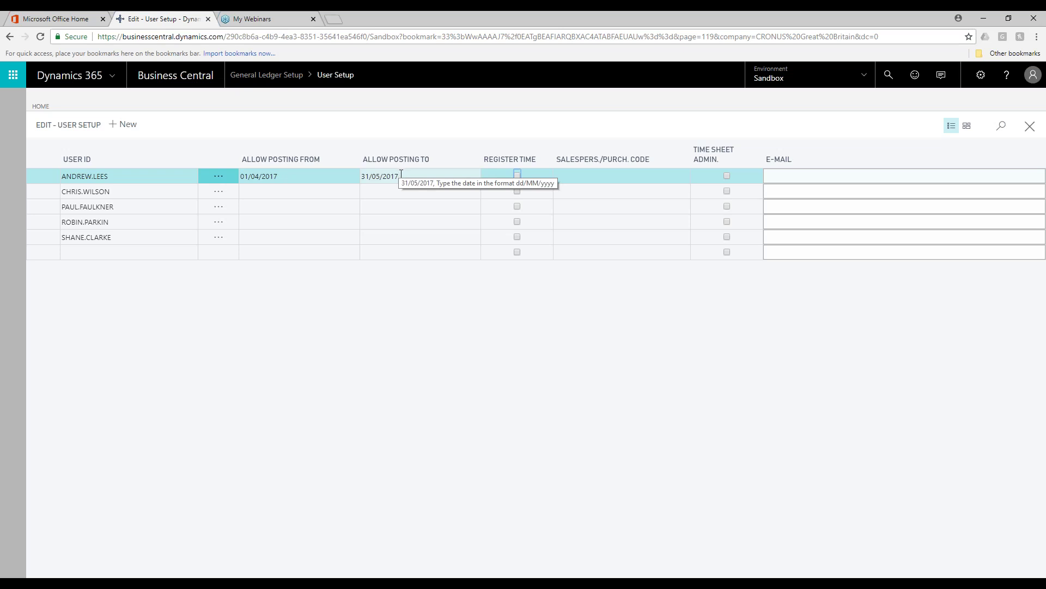
pyautogui.click(412, 180)
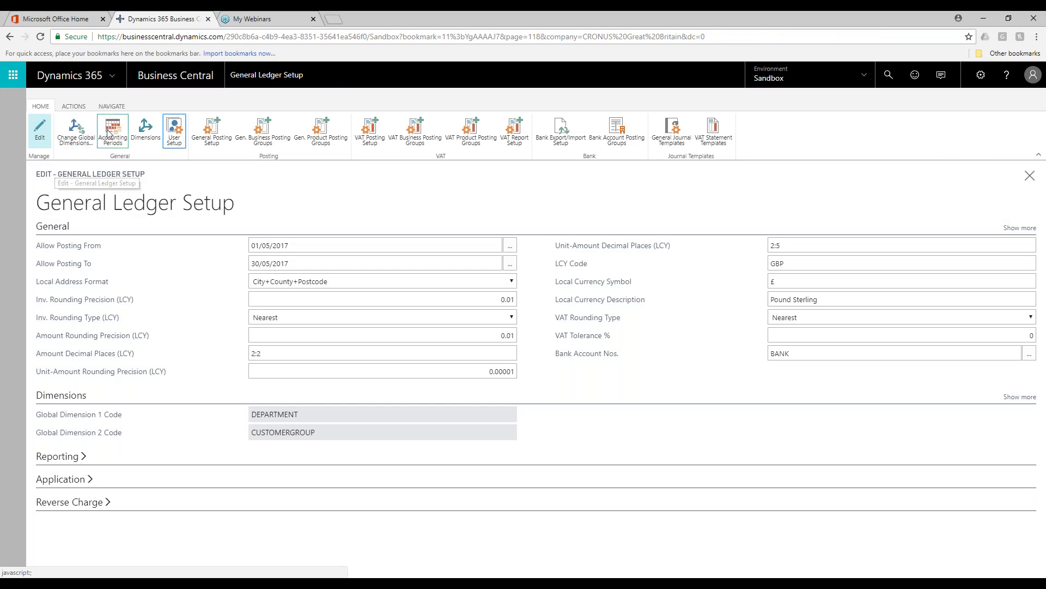
# View the Accounting Periods list, and close it together with General Ledger Setup to return to the home page
pyautogui.click(122, 144)
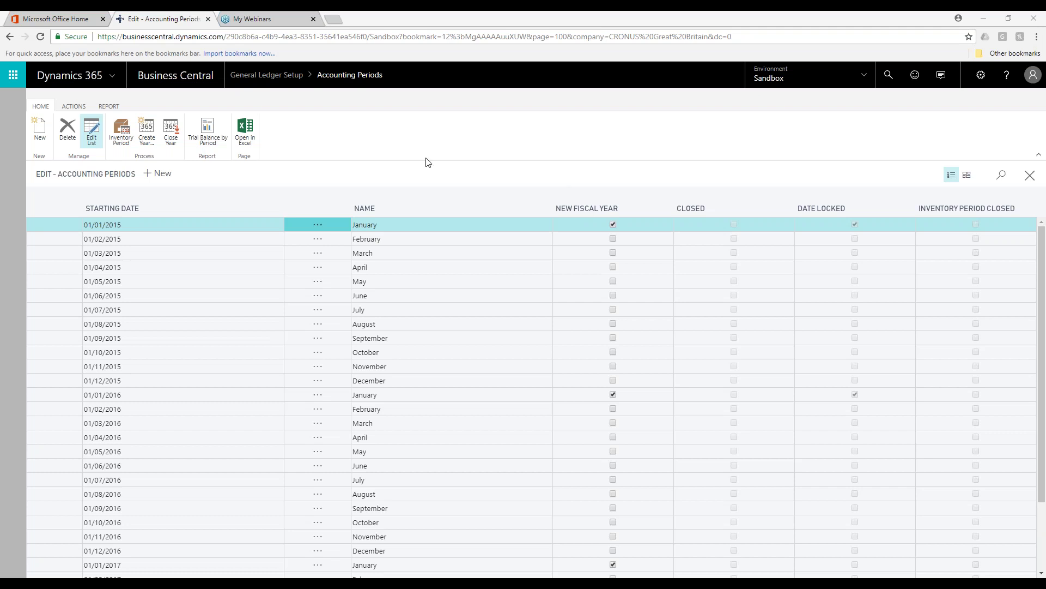
pyautogui.click(508, 125)
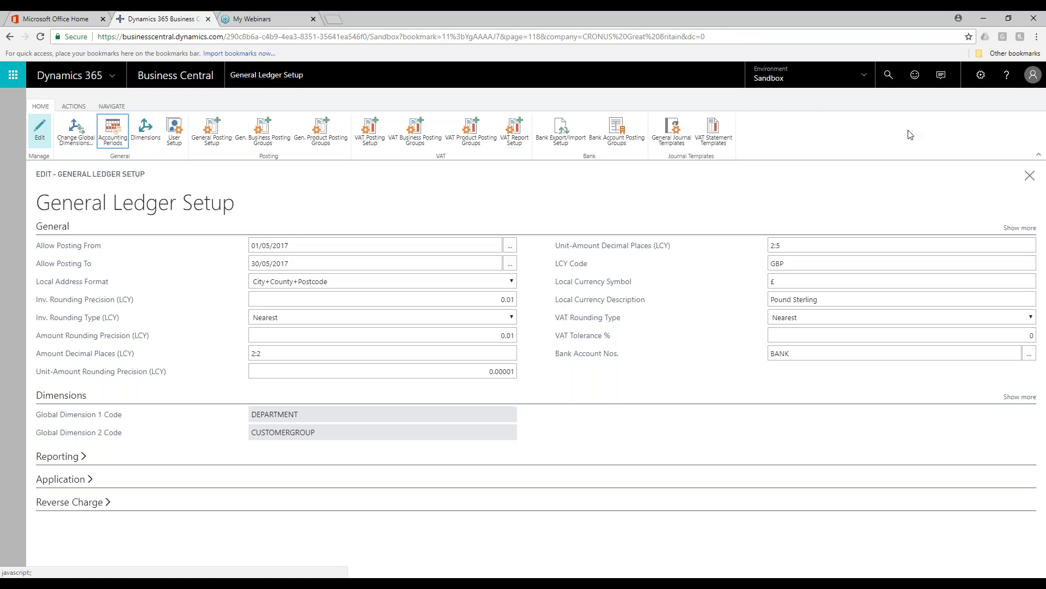
pyautogui.click(777, 171)
pyautogui.press('Escape')
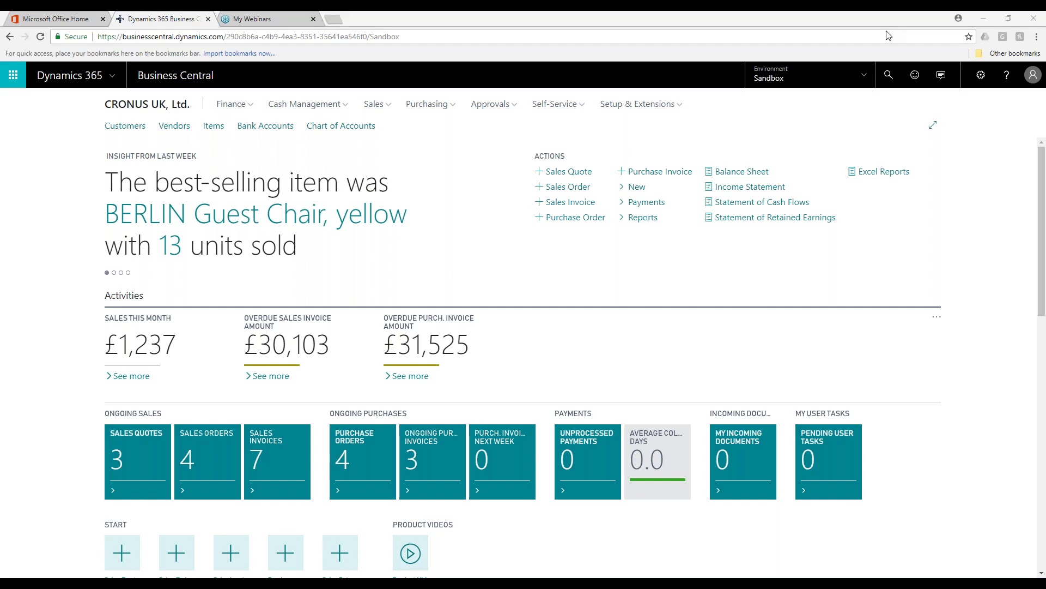
# Create a new bank account reconciliation and select CHECKING as its bank account
pyautogui.click(888, 85)
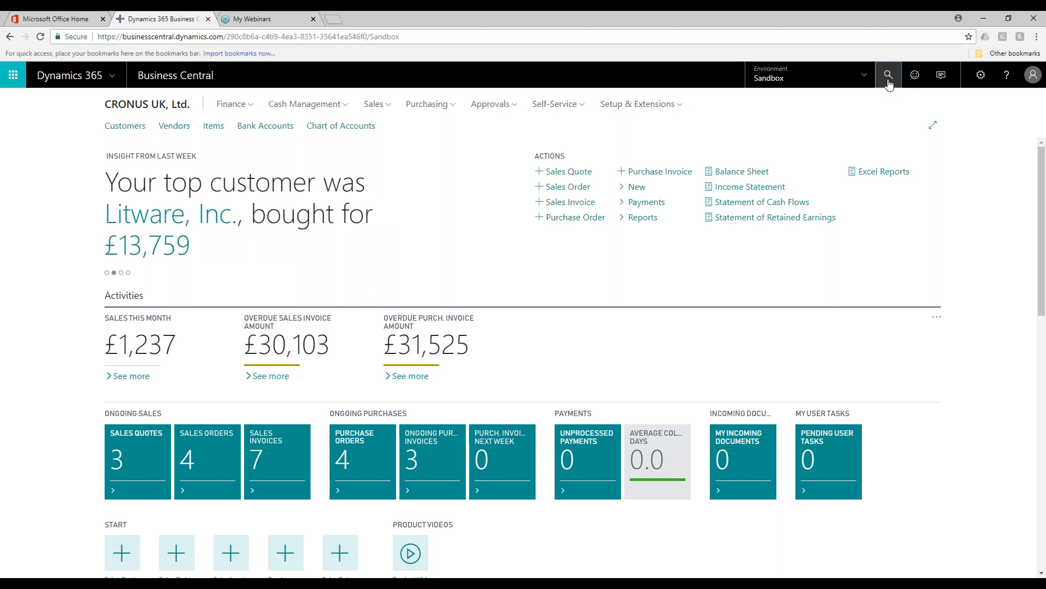
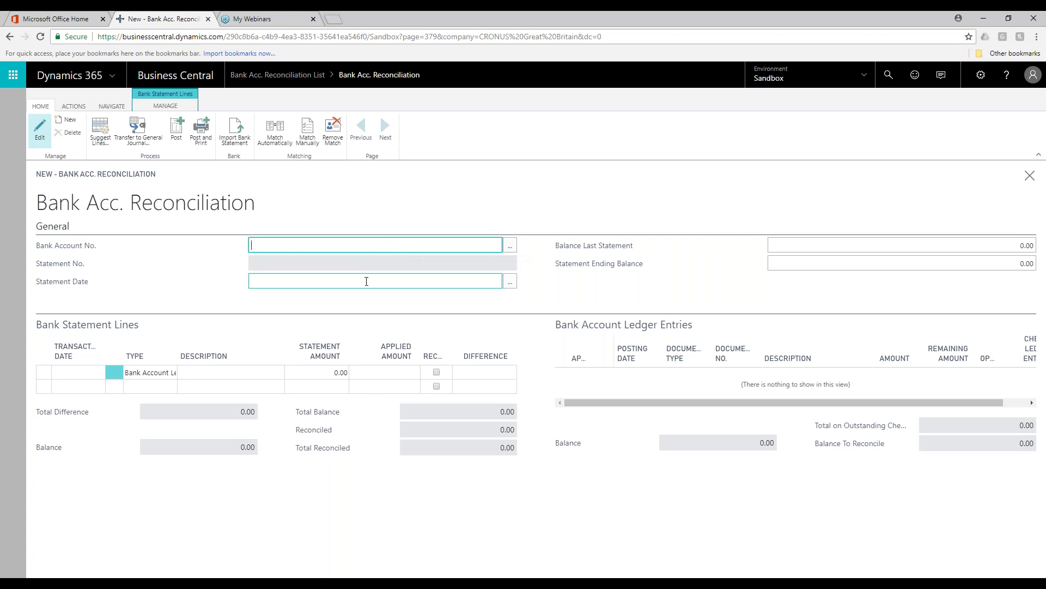
pyautogui.click(389, 254)
pyautogui.click(306, 261)
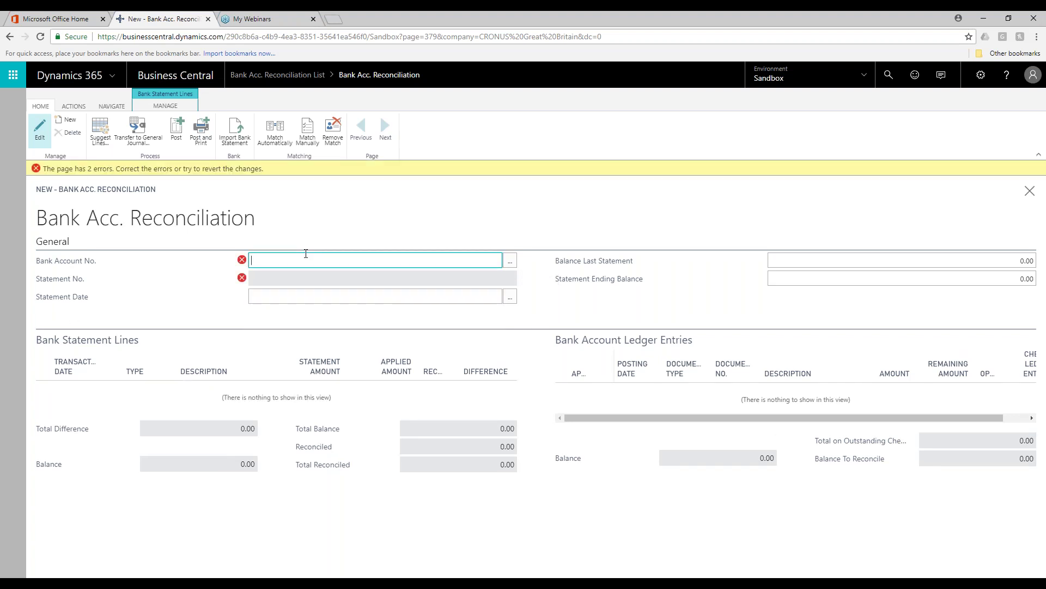
pyautogui.click(511, 261)
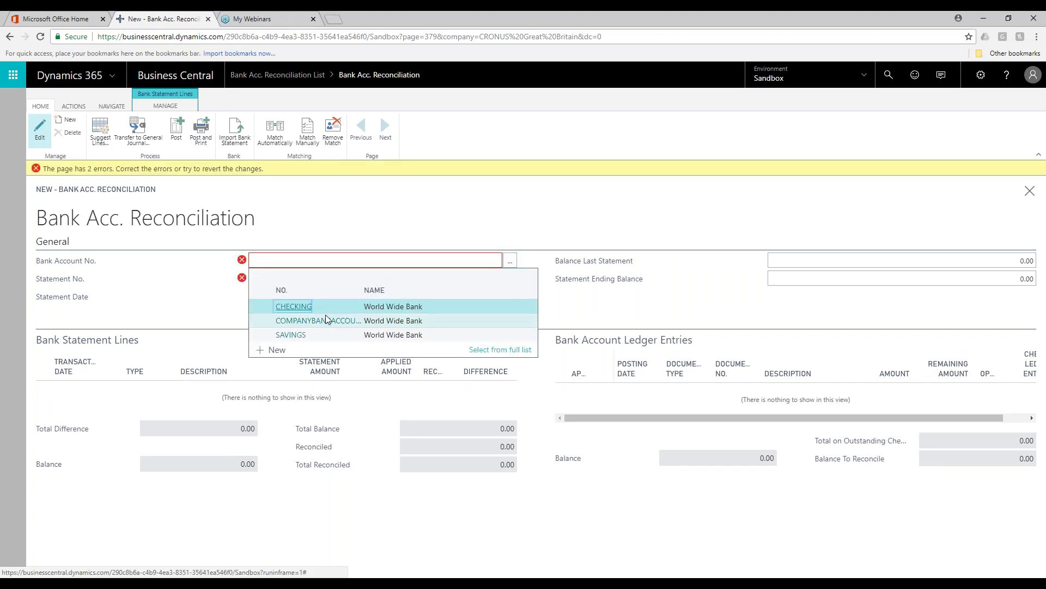
pyautogui.click(328, 307)
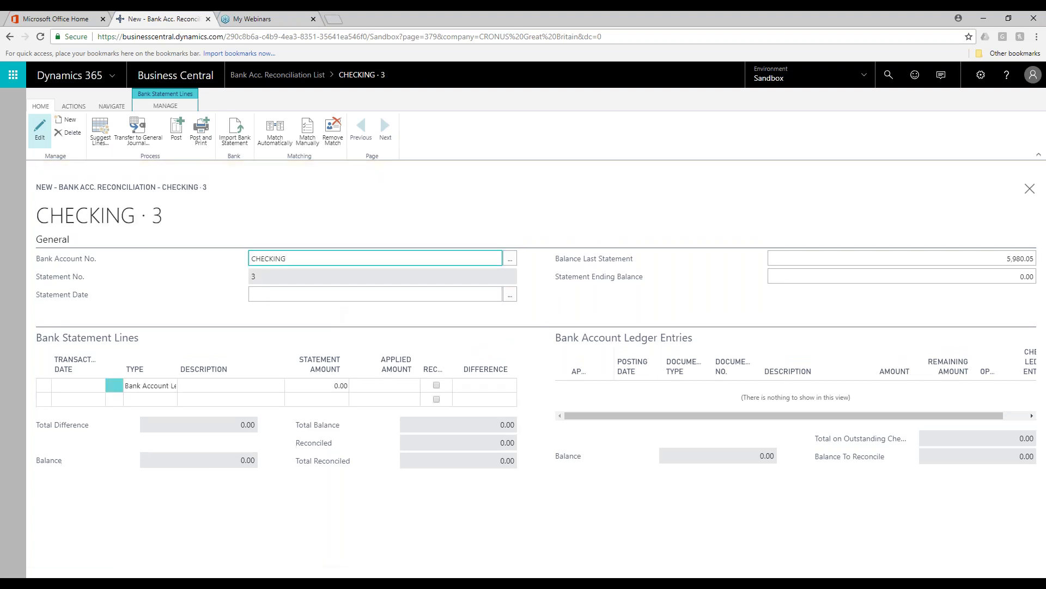
# Review the reconciliation's Statement Date and Statement Ending Balance fields, and close the reconciliation pages to return to the home page
pyautogui.click(327, 285)
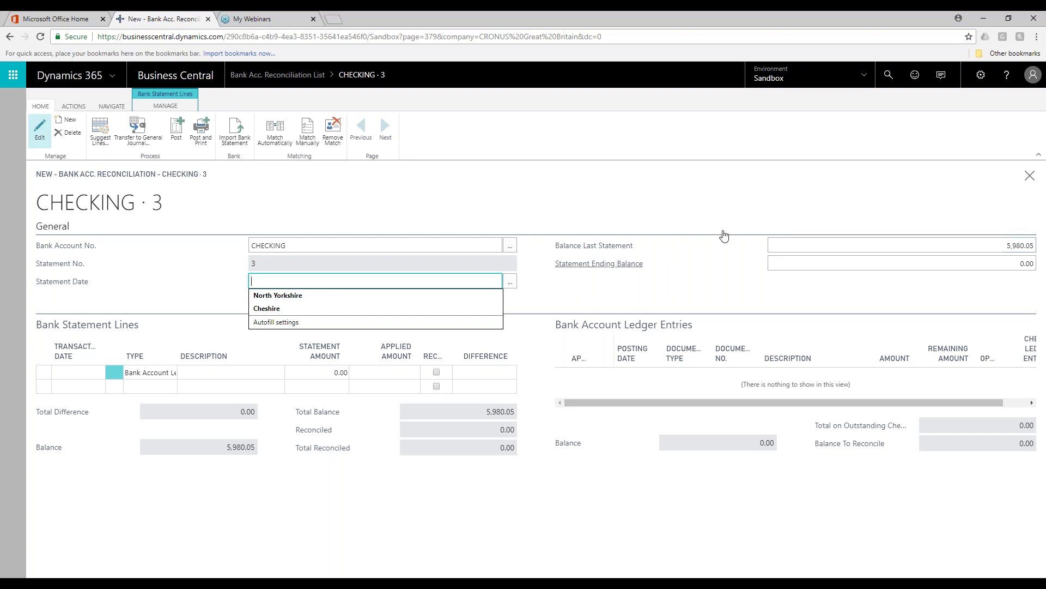
pyautogui.click(861, 262)
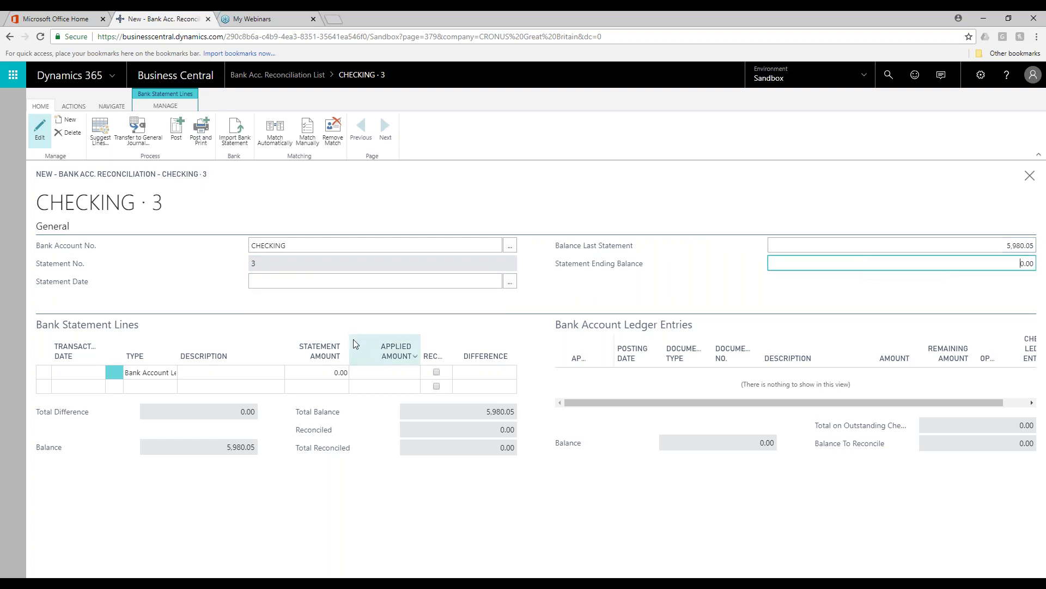
pyautogui.click(274, 279)
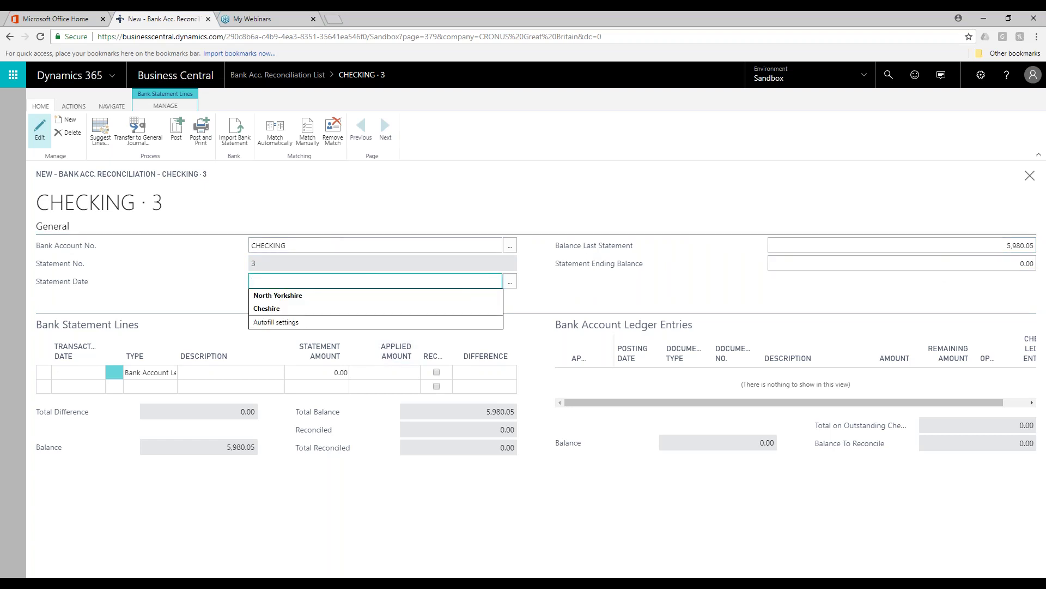
pyautogui.click(326, 243)
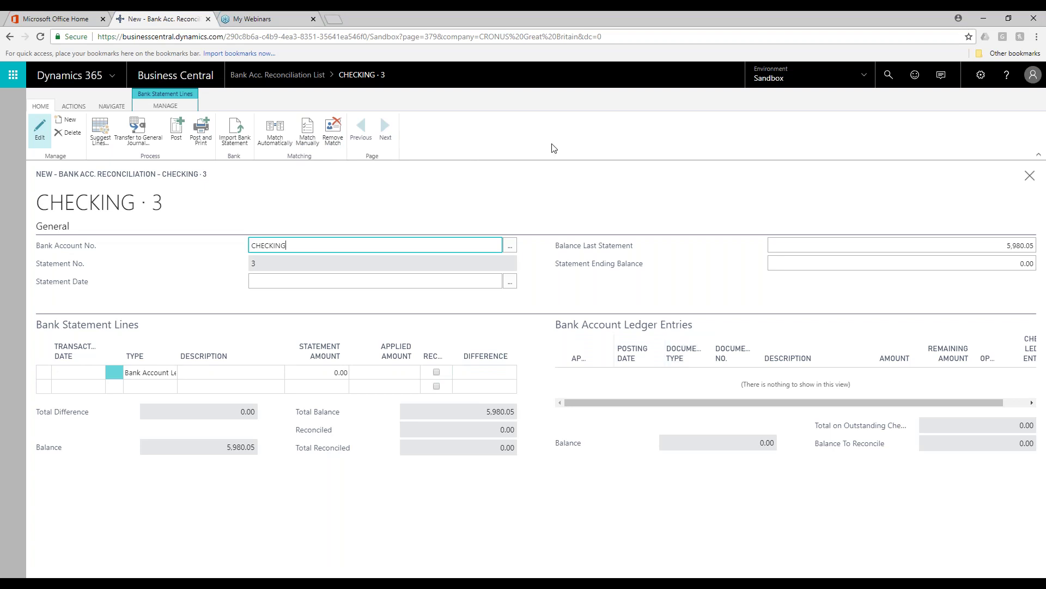
pyautogui.press('Escape')
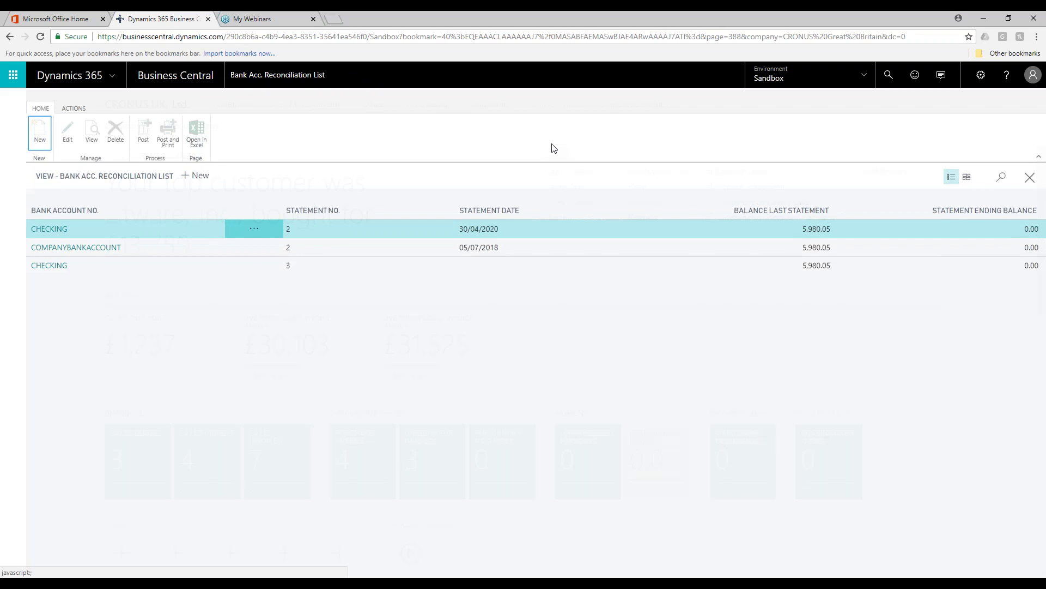
pyautogui.press('Escape')
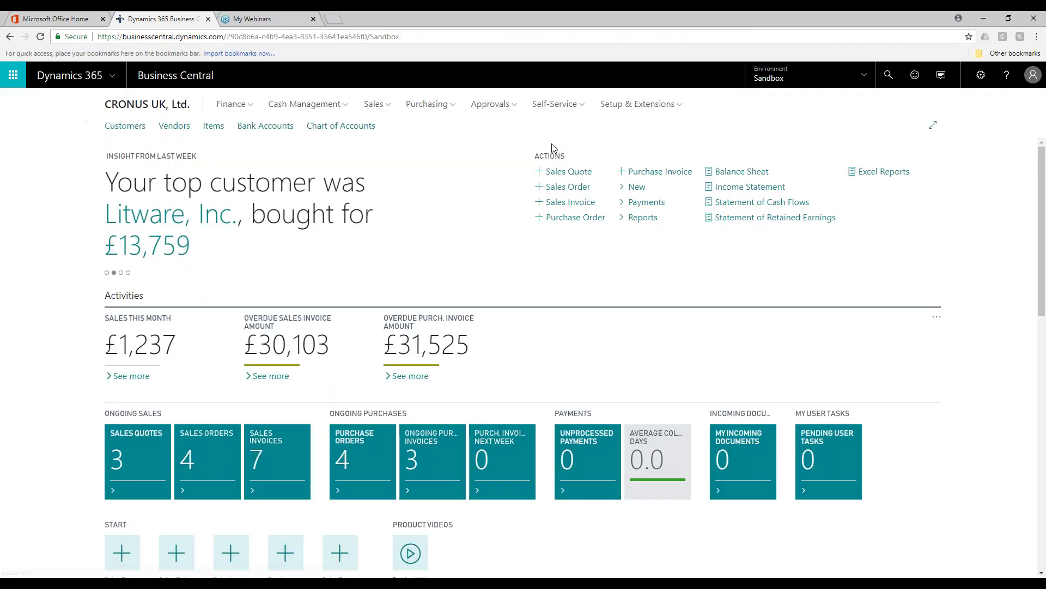
# Switch to the running PowerPoint slide show and advance from the Demonstration Agenda to the closing contact slide
pyautogui.click(442, 584)
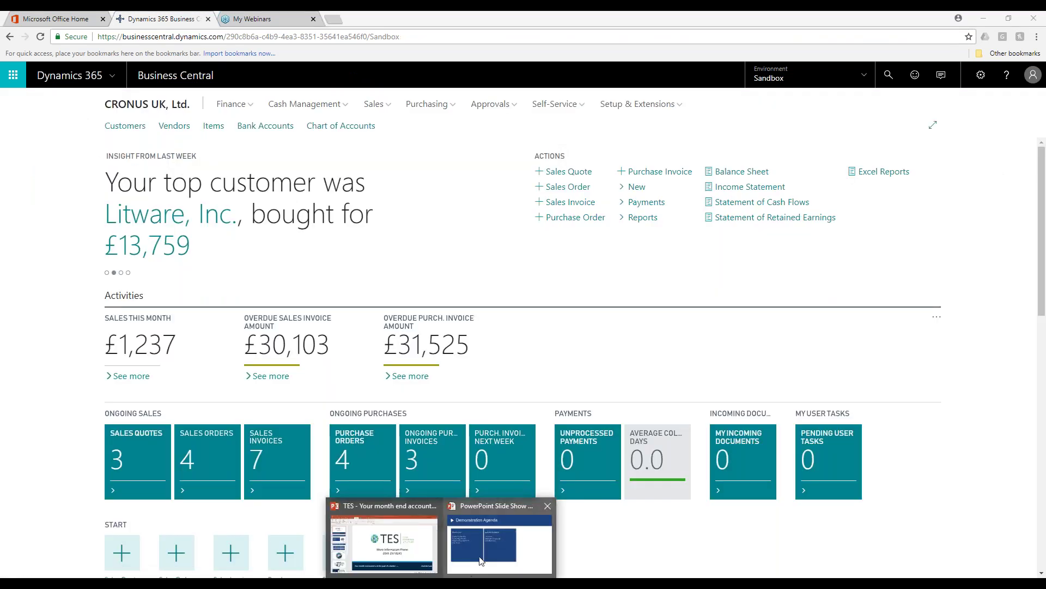
pyautogui.click(478, 559)
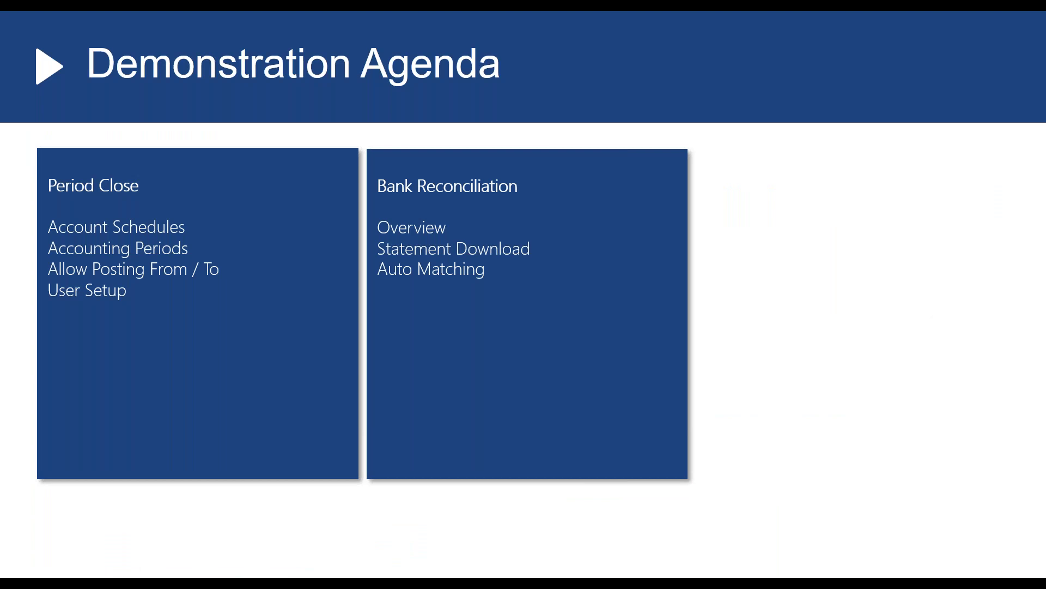
pyautogui.press('Right')
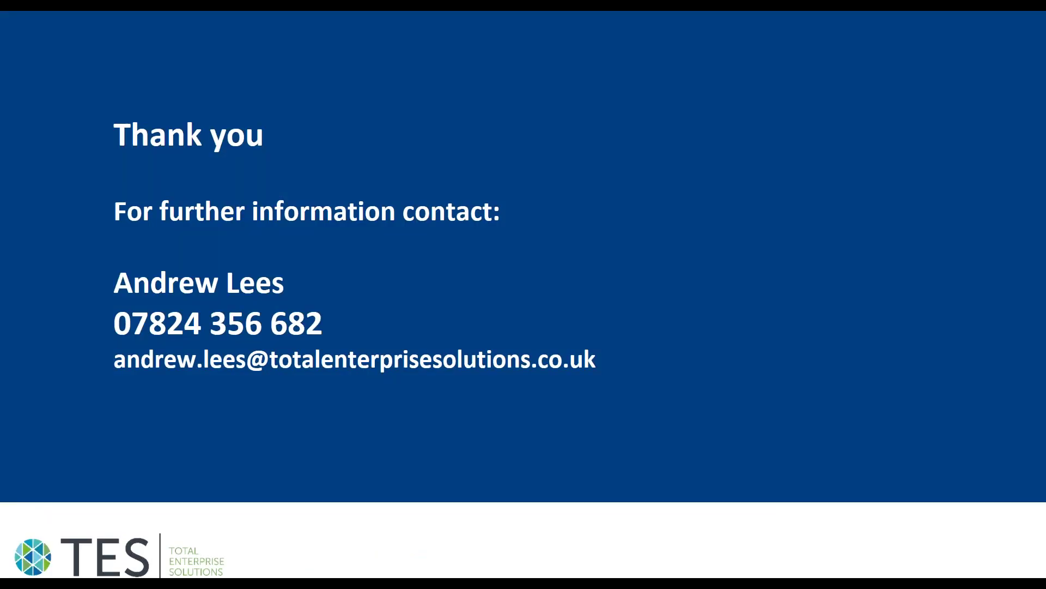